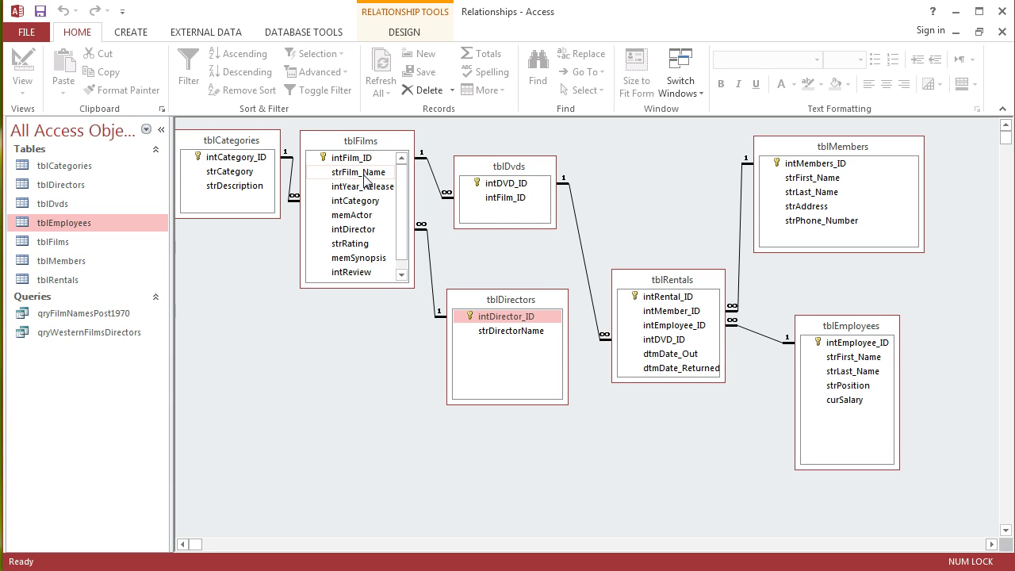
click(366, 175)
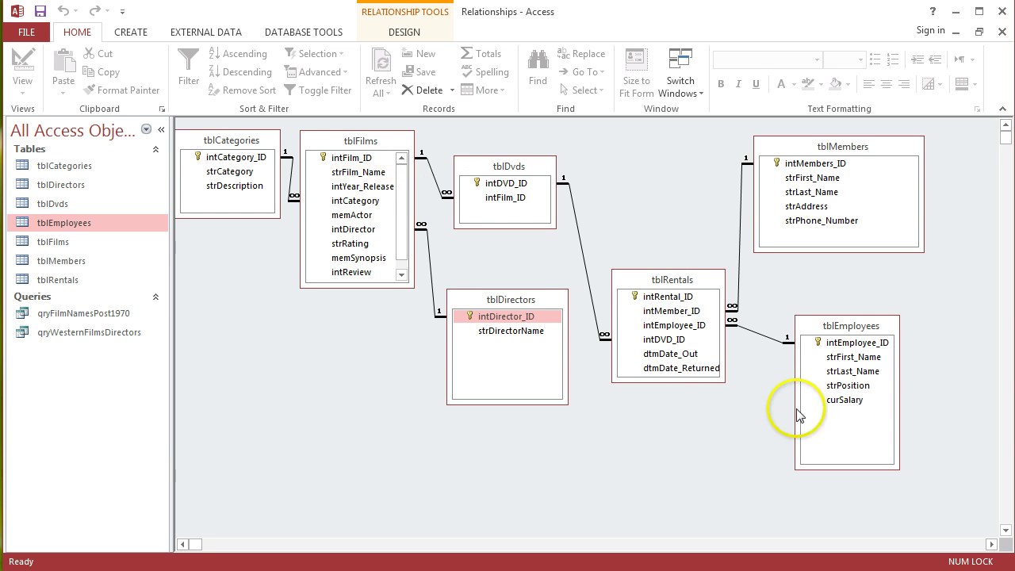
click(704, 368)
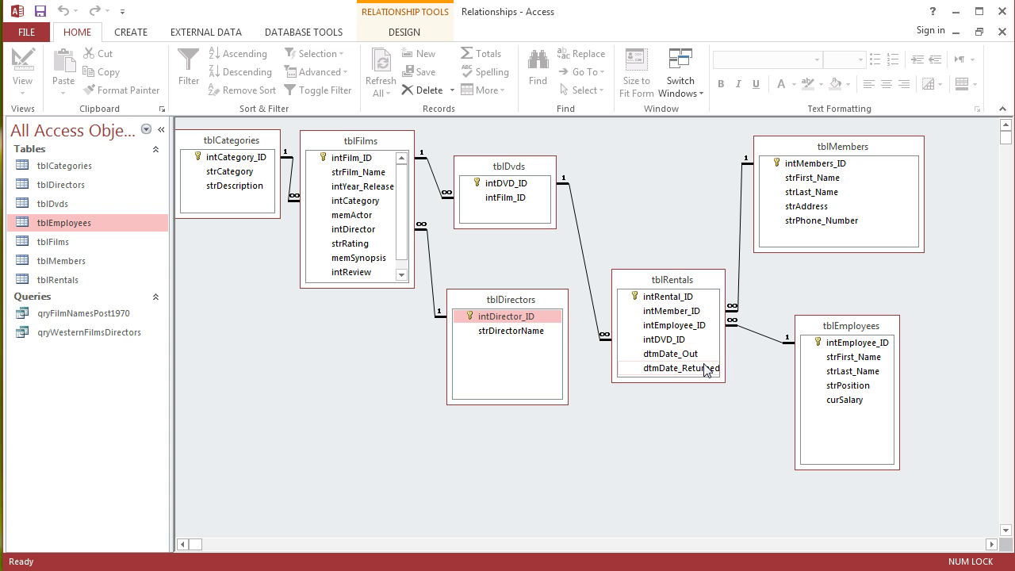
drag(704, 368, 837, 178)
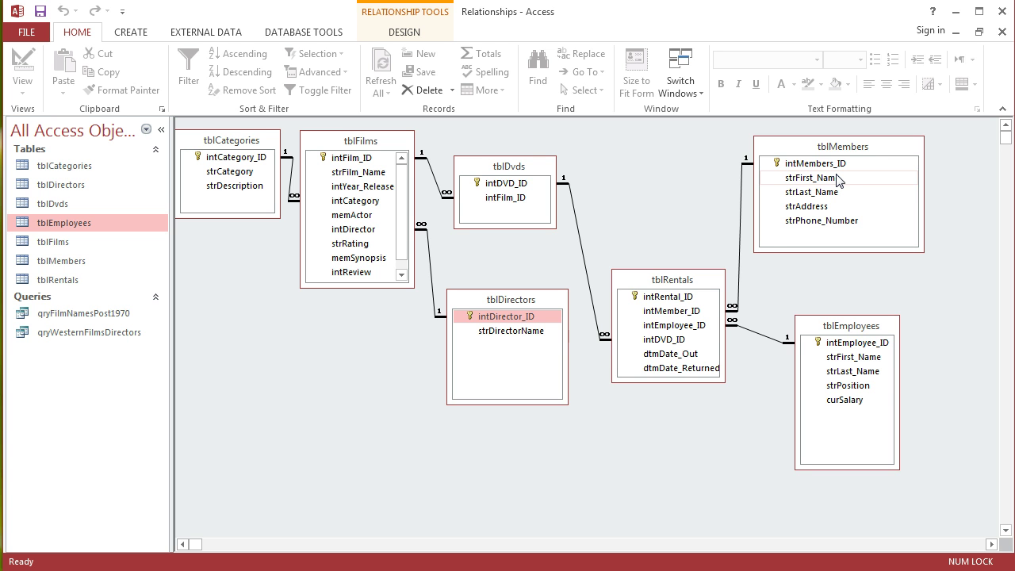
drag(838, 179, 674, 361)
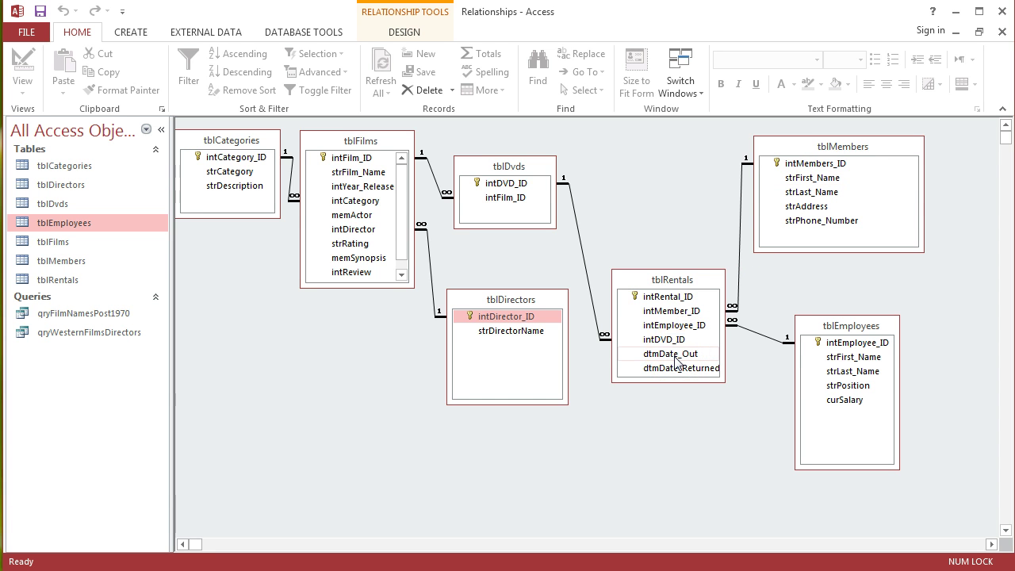
drag(674, 361, 846, 201)
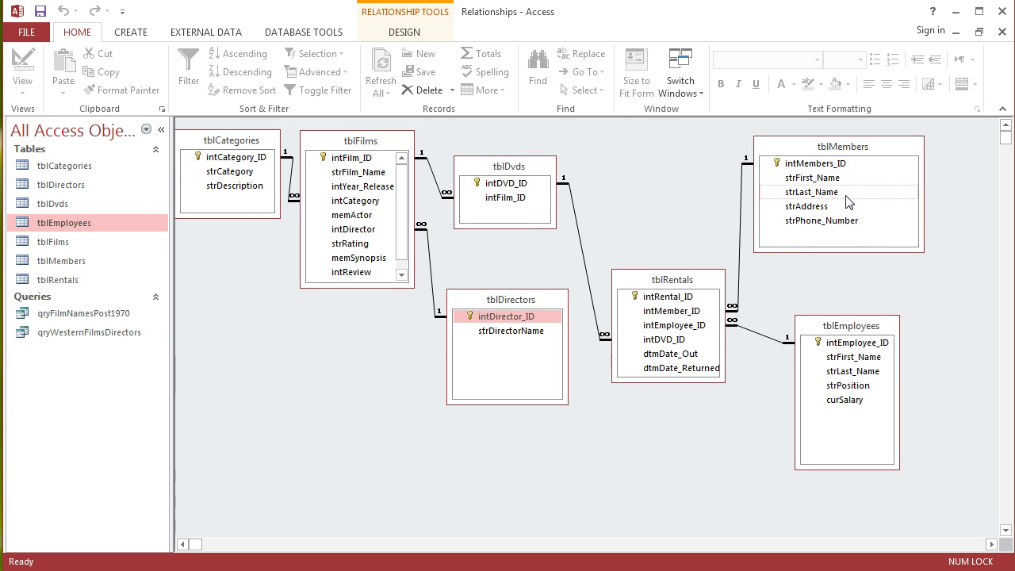
Create a new query in design view and add the tables tblFilms, tblMembers and tblRentals
click(130, 32)
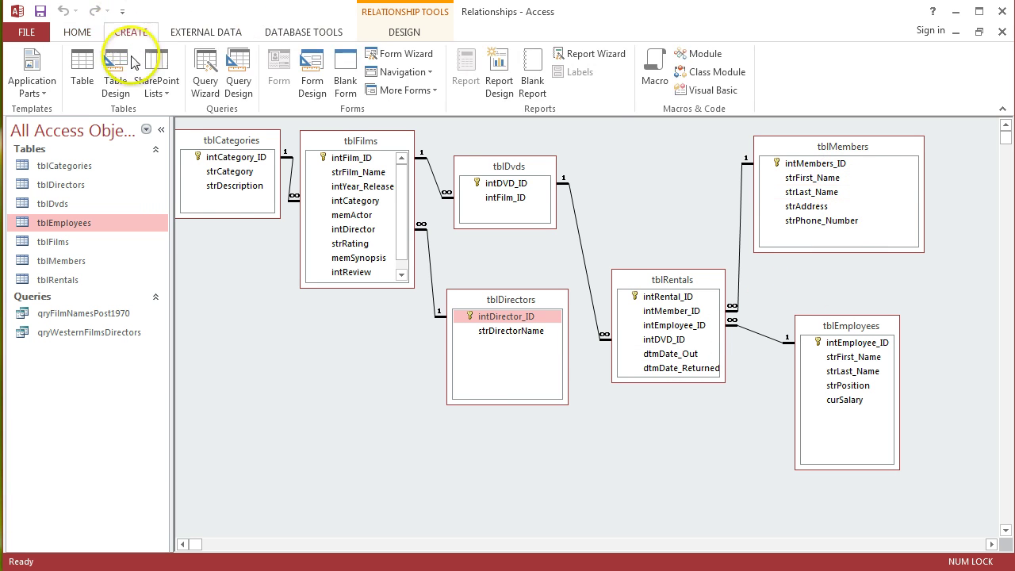
click(238, 86)
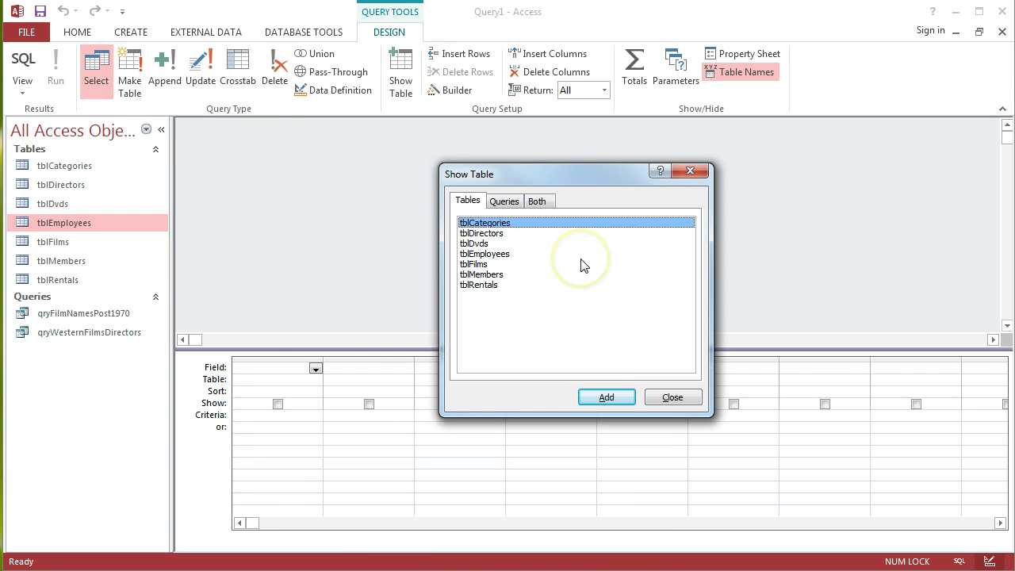
click(479, 264)
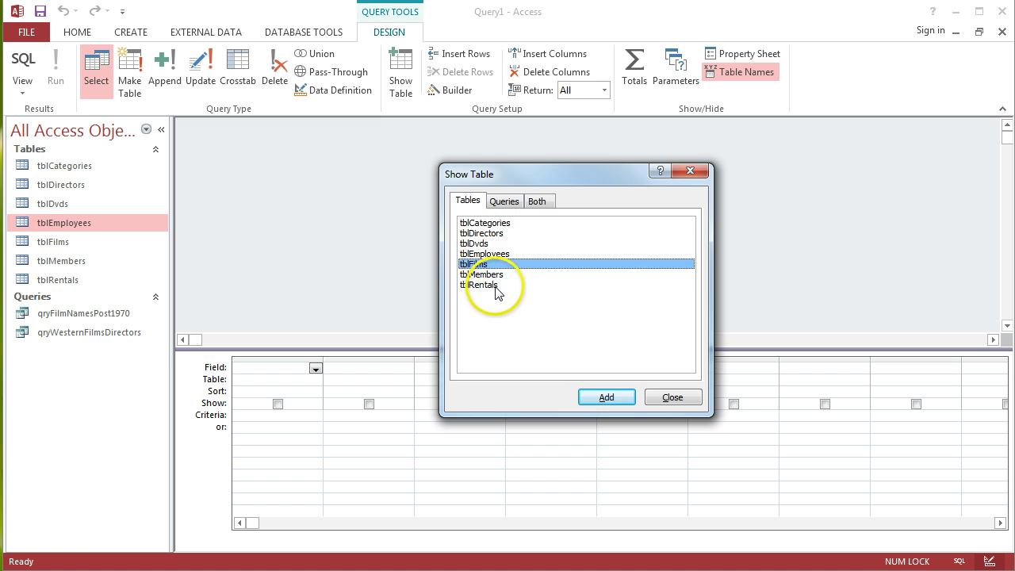
ctrl+click(489, 286)
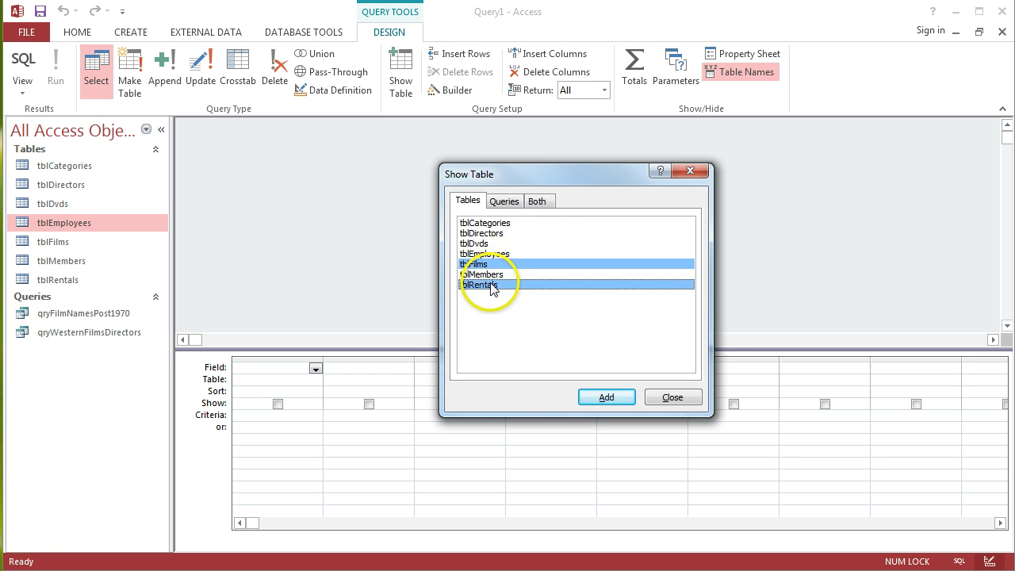
ctrl+click(494, 275)
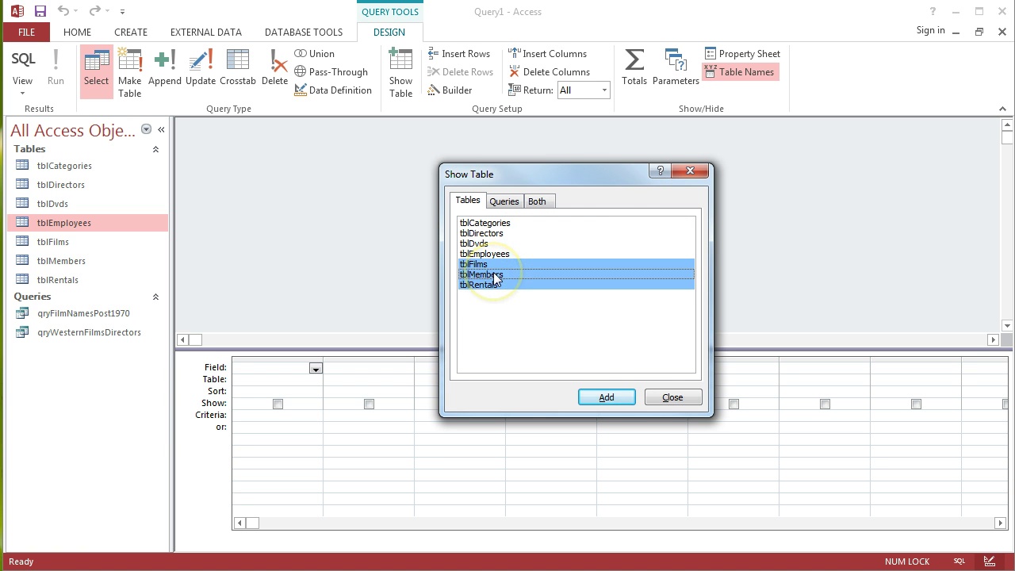
click(617, 405)
click(672, 399)
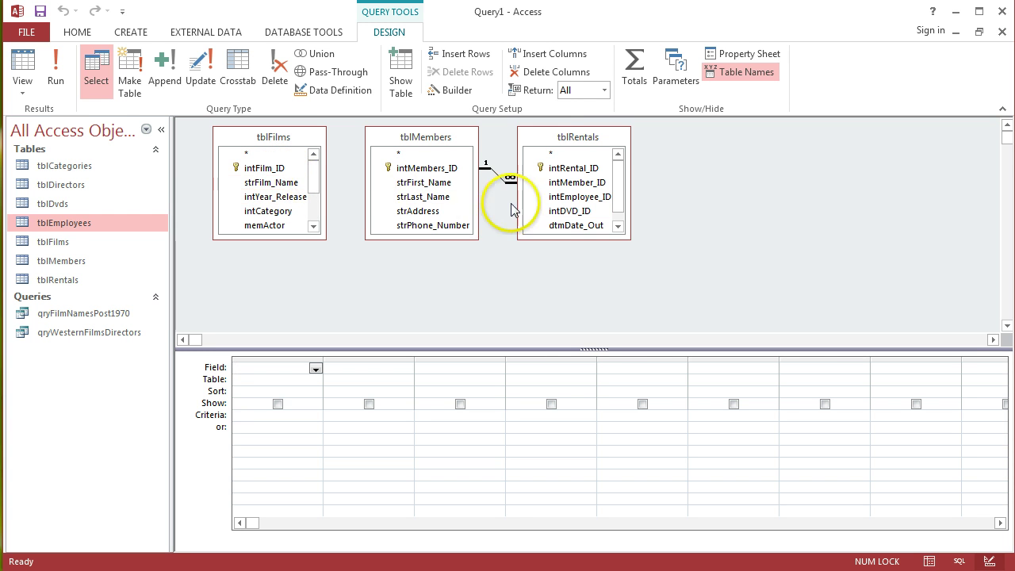
Examine in the Relationships diagram how tblFilms is linked to tblRentals through tblDvds, and return to the query design
click(473, 168)
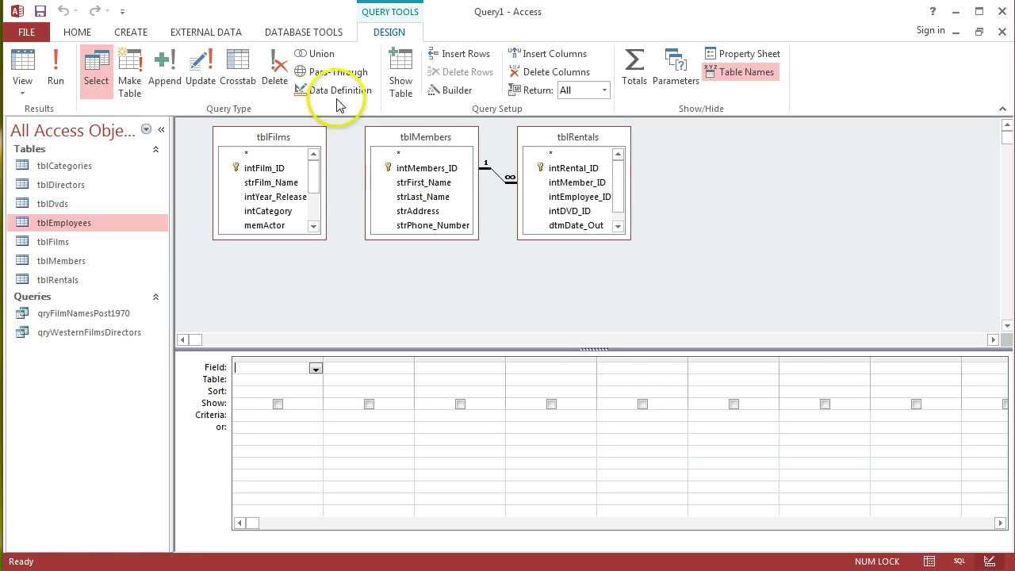
click(315, 33)
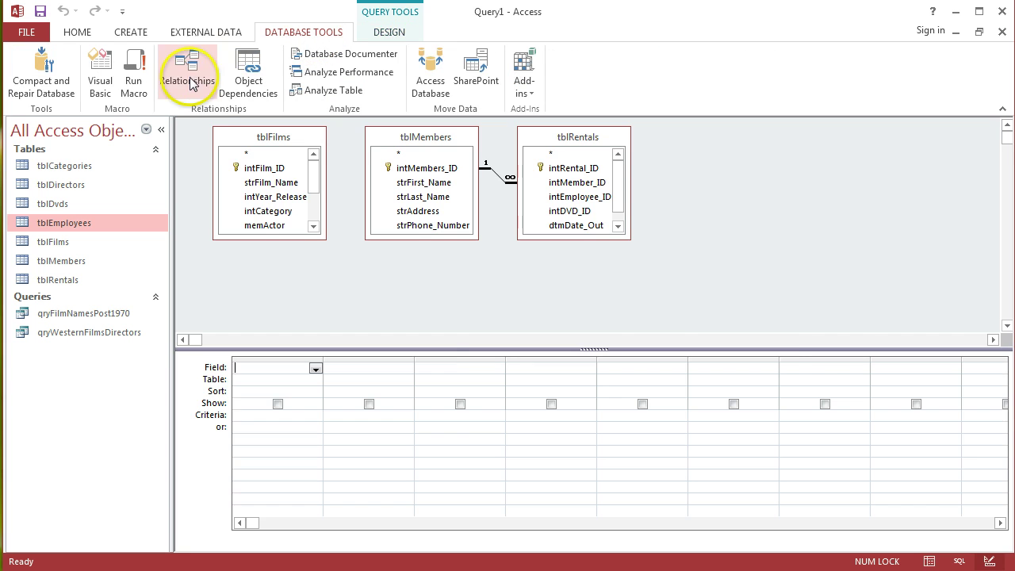
click(187, 75)
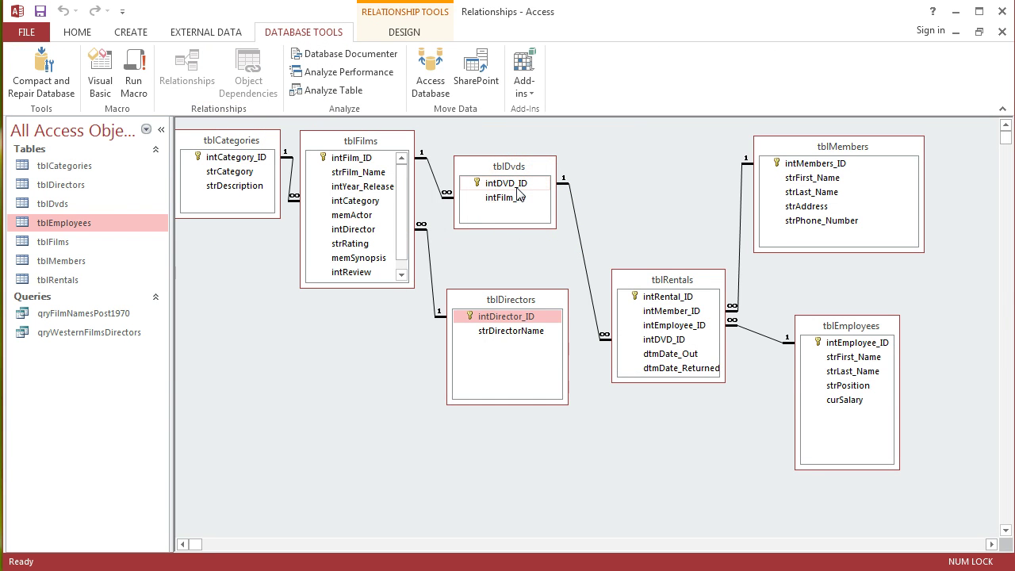
drag(507, 170, 516, 188)
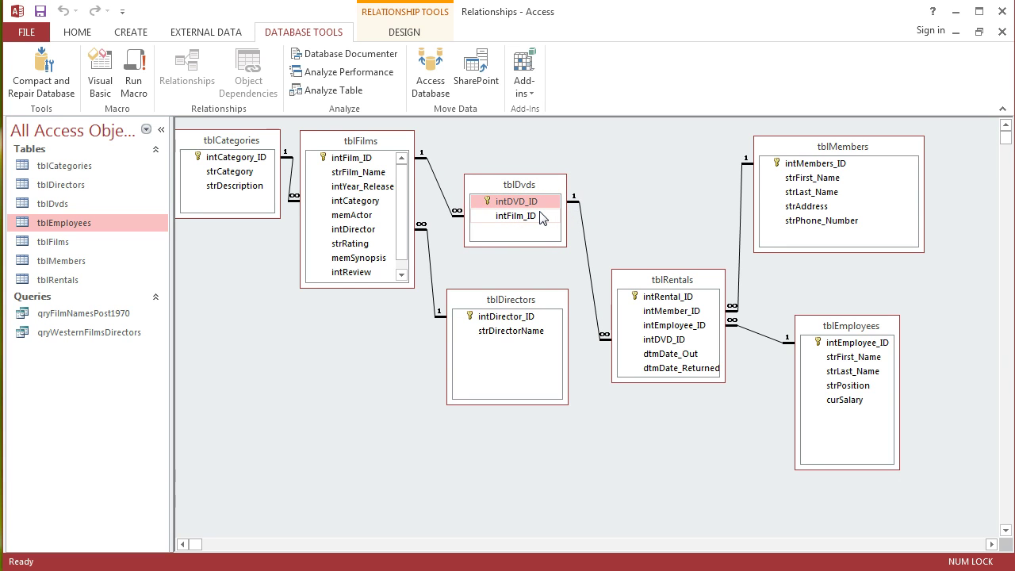
drag(544, 201, 600, 201)
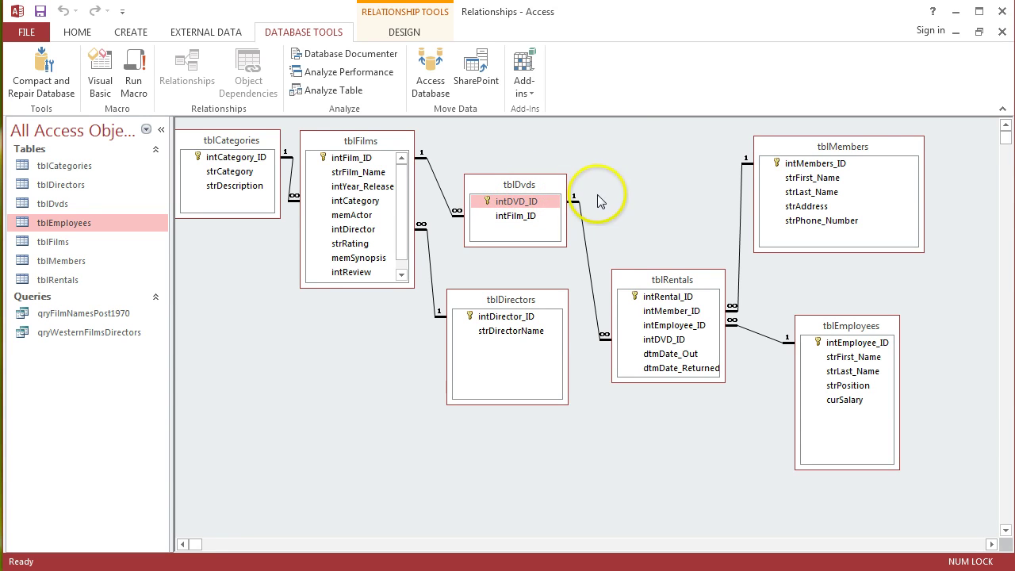
click(1002, 33)
click(515, 318)
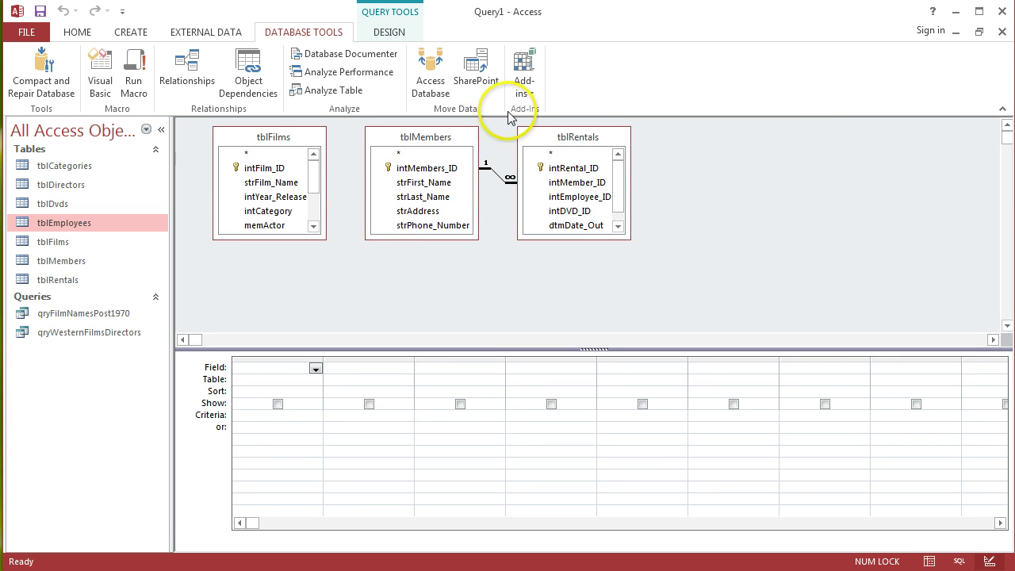
Add the missing linking table tblDvds to the query
right_click(725, 236)
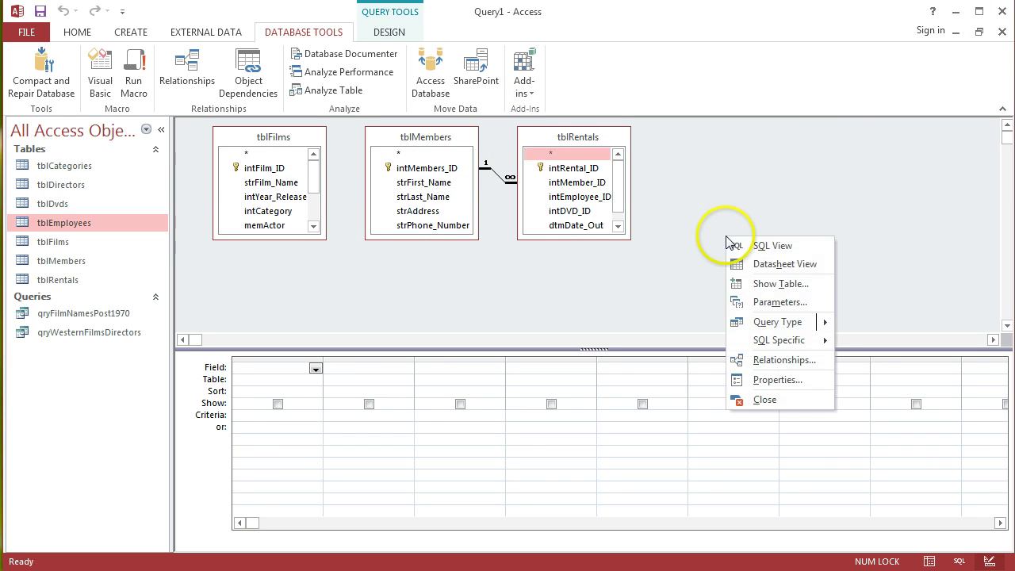
click(775, 287)
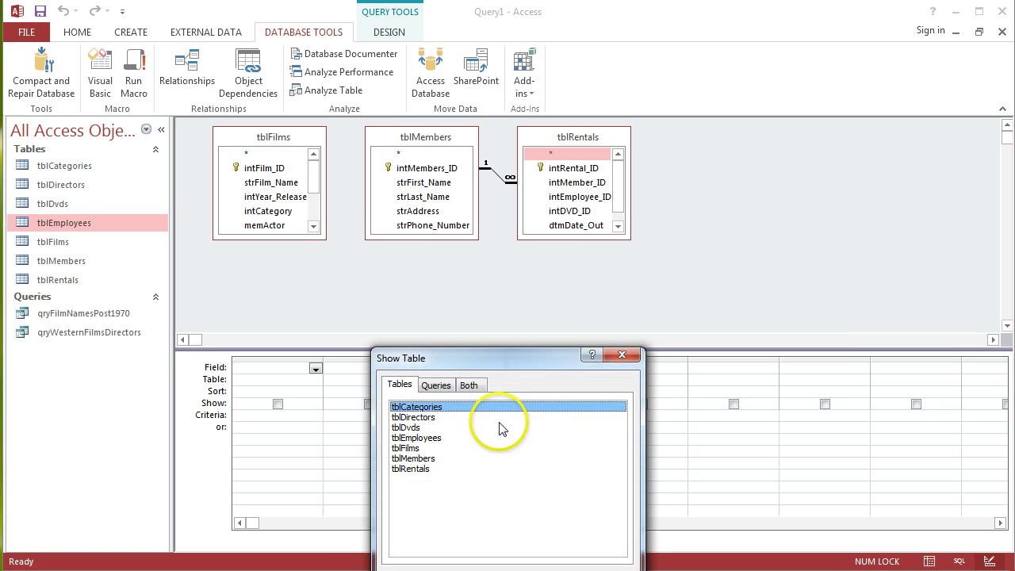
click(428, 427)
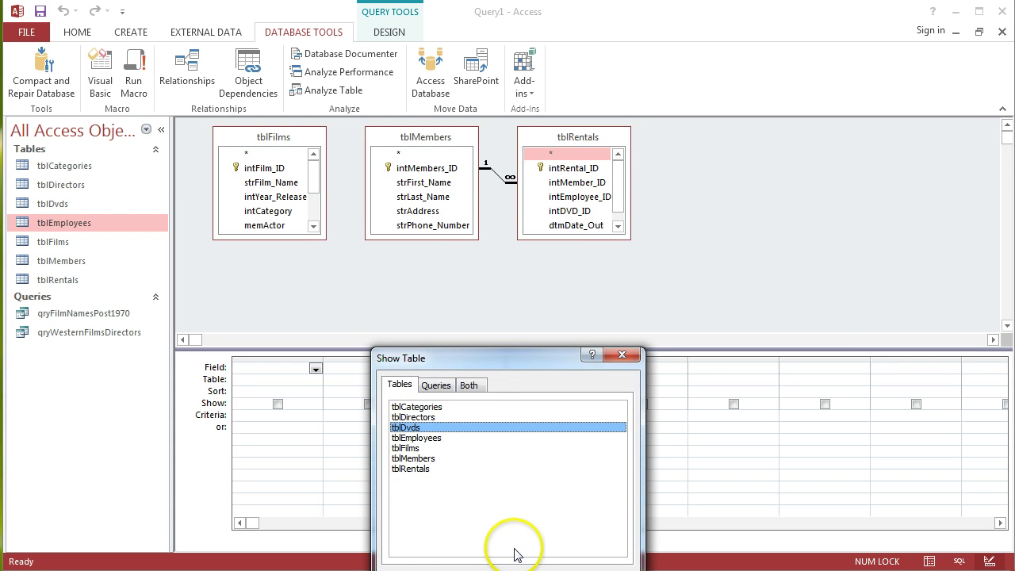
key(Return)
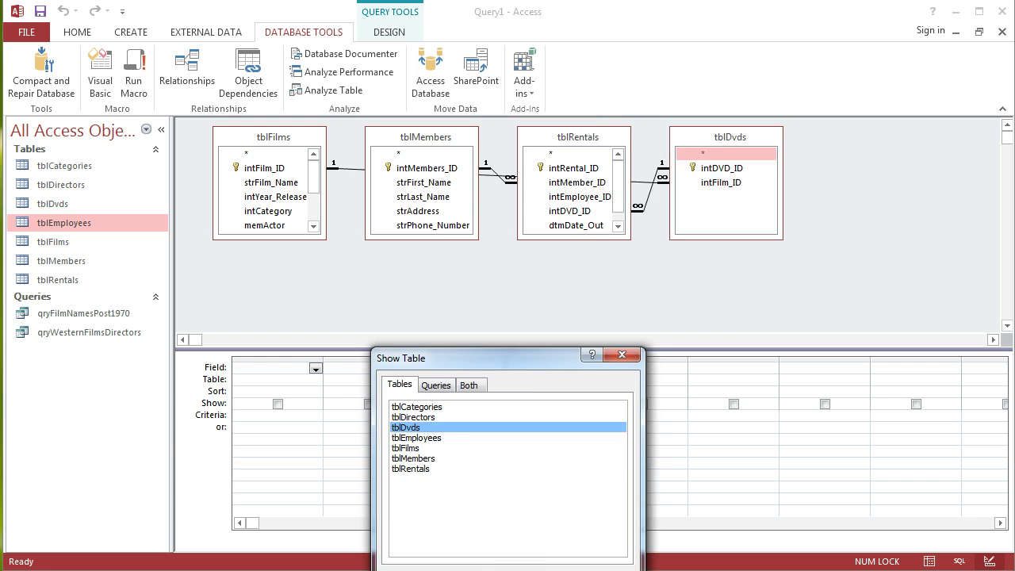
click(622, 354)
Arrange the query tables in the order tblFilms, tblDvds, tblRentals, tblMembers, and enlarge tblRentals to fit all its fields
drag(586, 127, 877, 152)
mouse_move(421, 136)
mouse_down()
mouse_move(690, 158)
mouse_move(687, 148)
mouse_move(616, 140)
mouse_move(407, 140)
mouse_up()
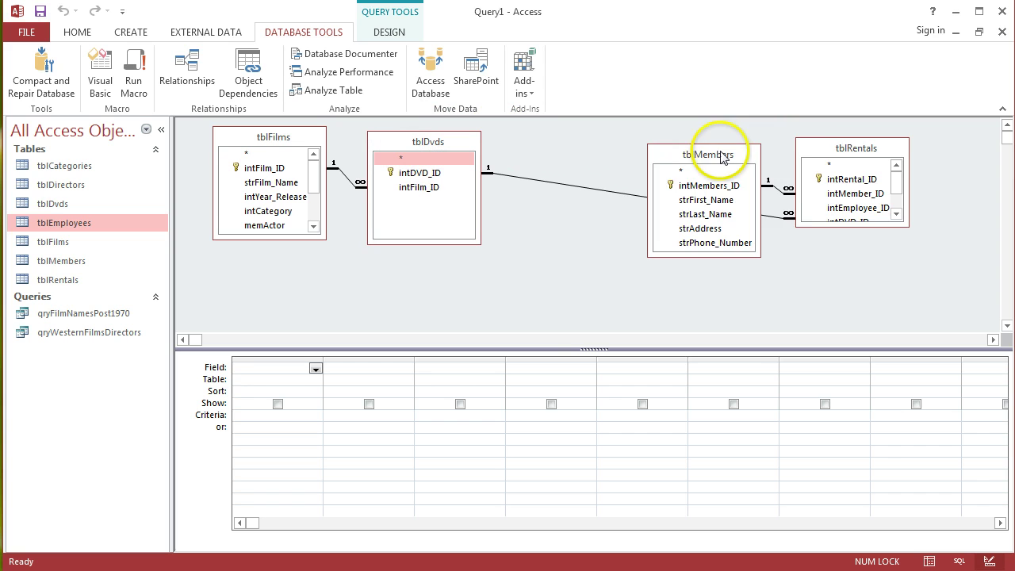
drag(722, 158, 577, 164)
drag(773, 170, 718, 144)
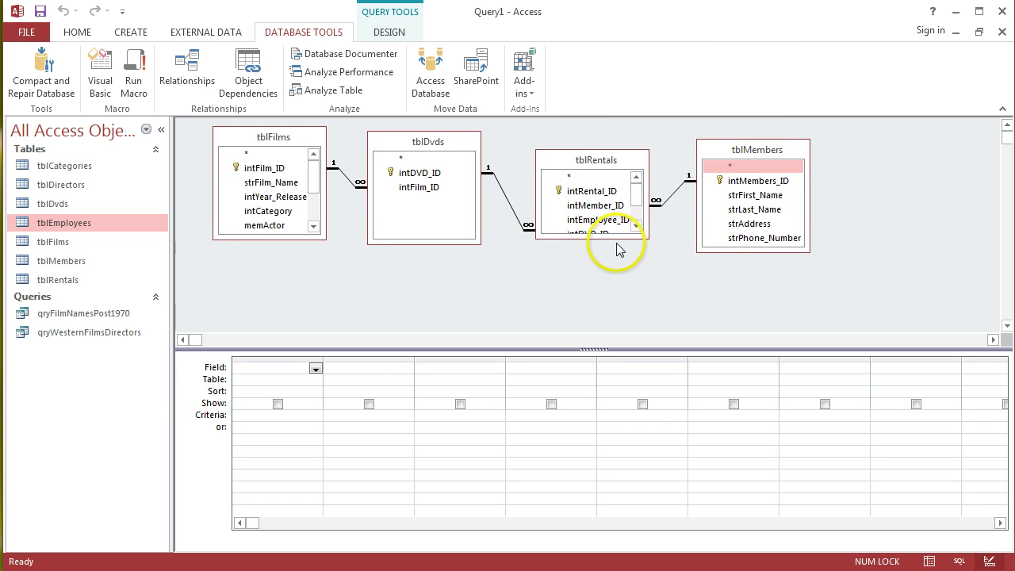
drag(617, 239, 613, 292)
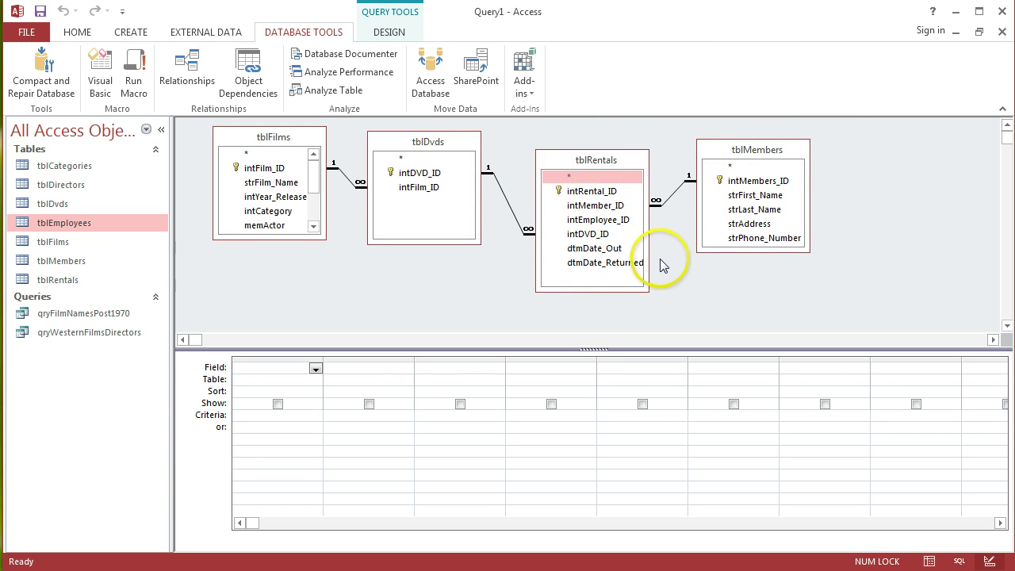
drag(649, 255, 660, 255)
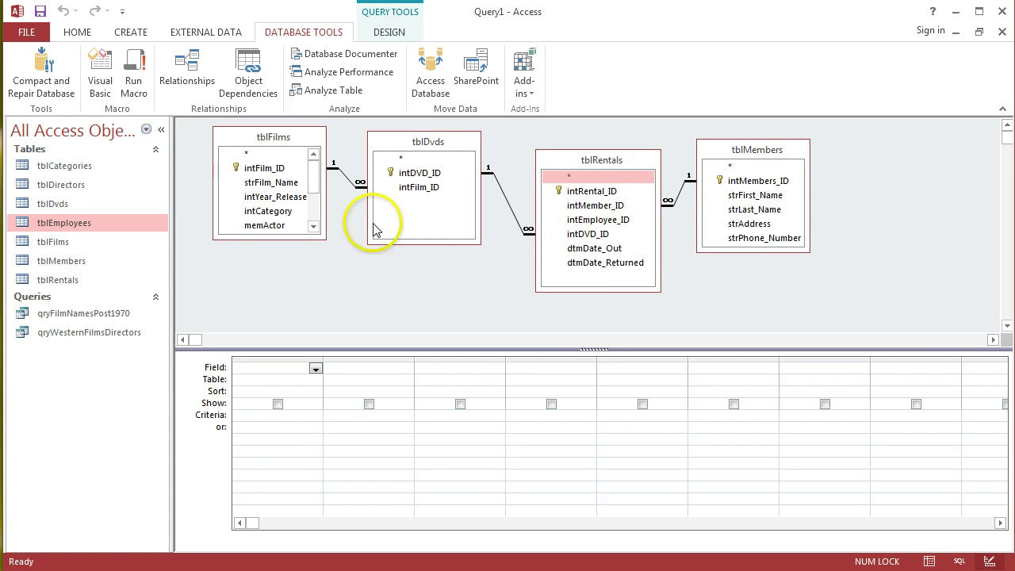
Add strFilm_Name from tblFilms, dtmDate_Out from tblRentals, and strFirst_Name and strLast_Name from tblMembers to the query grid
double_click(277, 183)
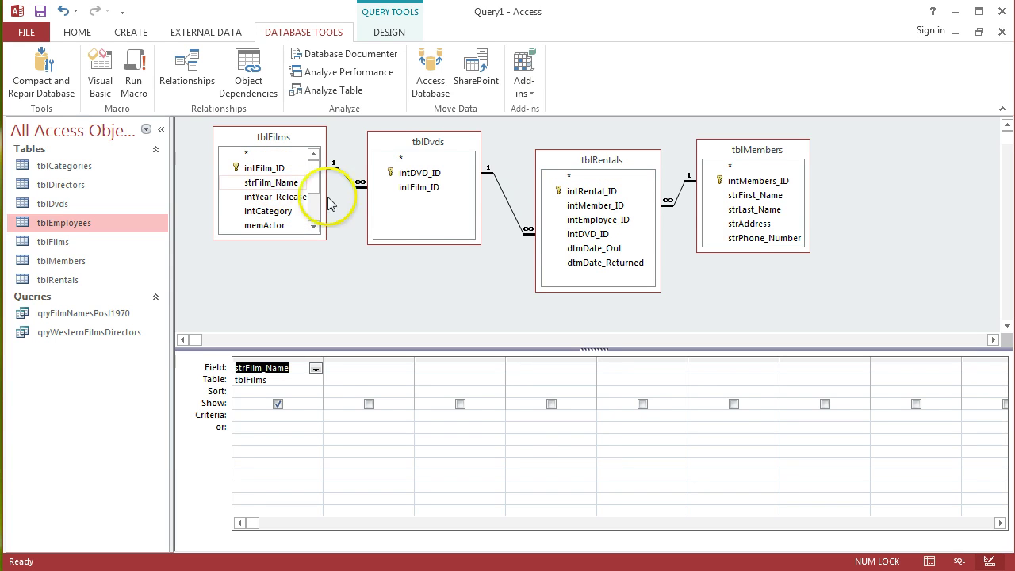
click(638, 205)
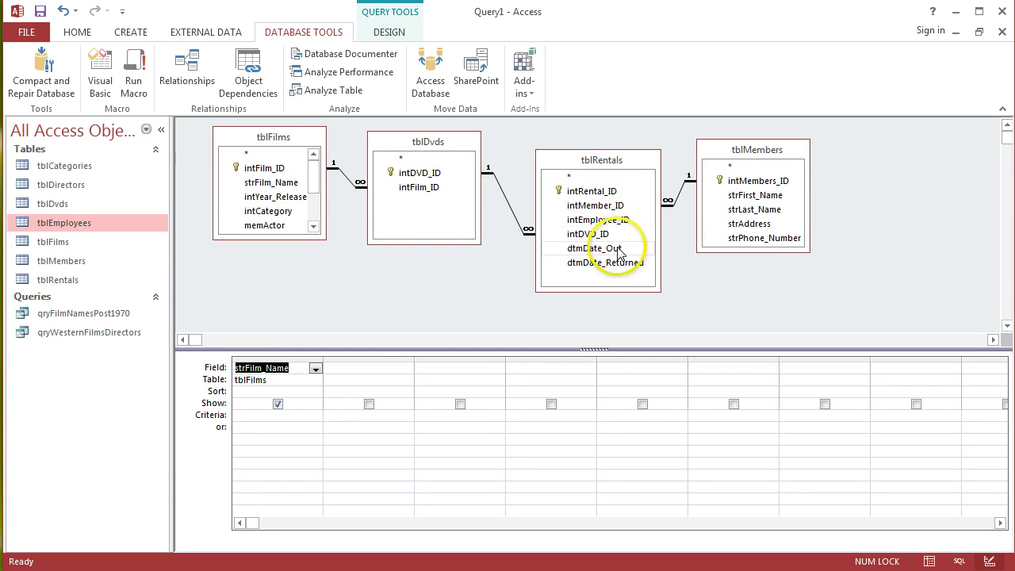
double_click(620, 248)
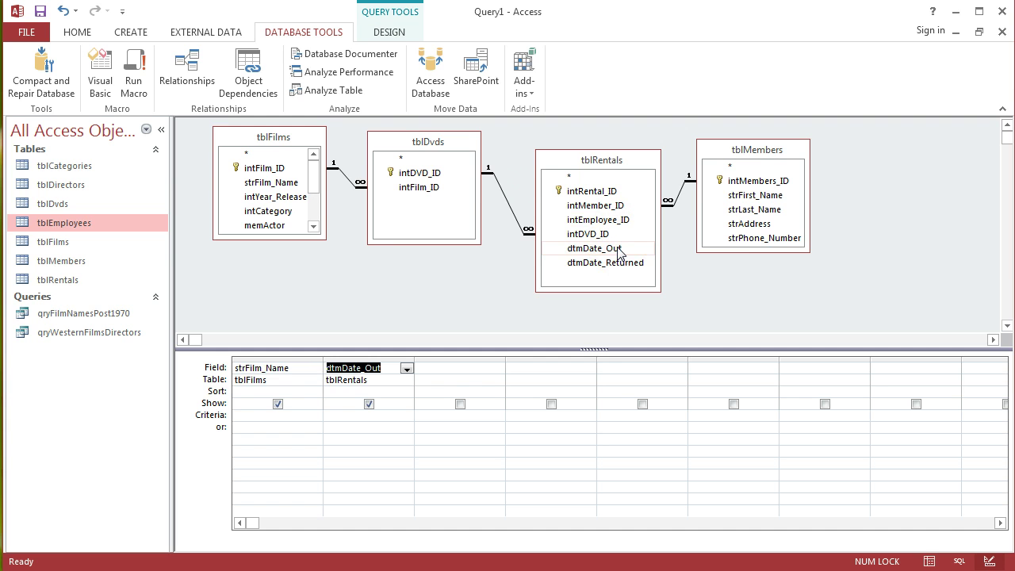
double_click(757, 196)
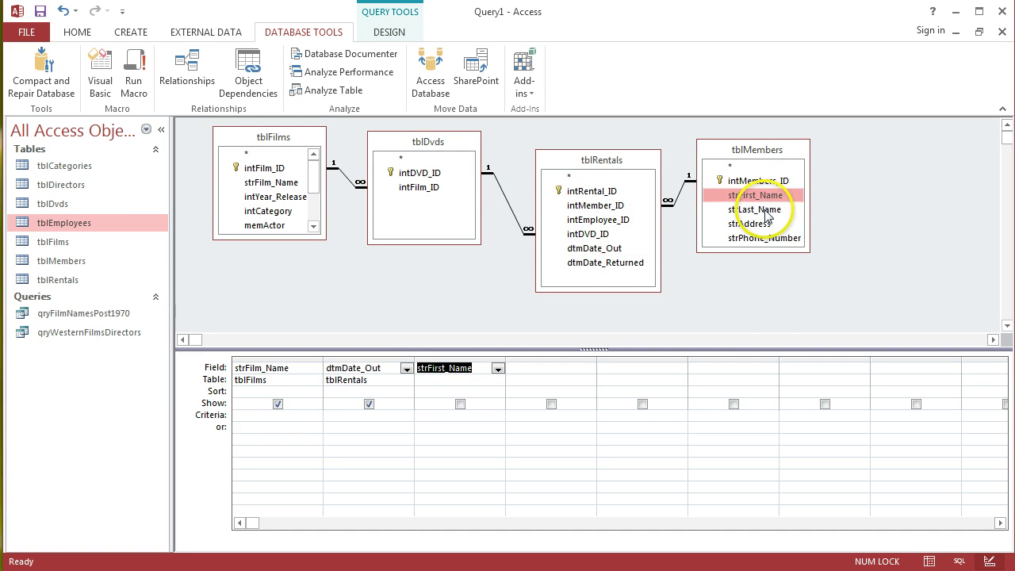
double_click(765, 210)
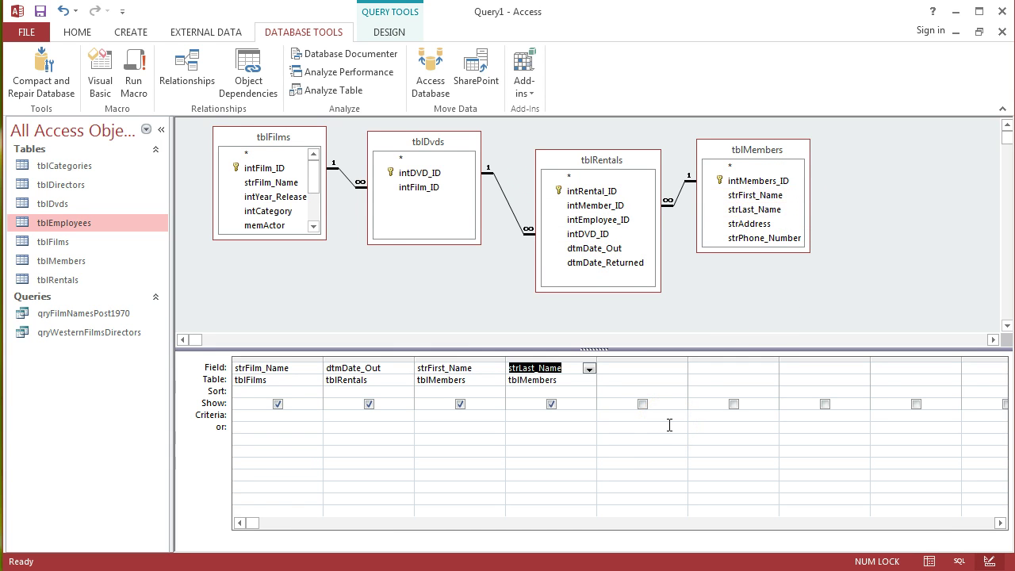
Set the strFilm_Name criterion to SEABISCUIT and run the query
click(258, 416)
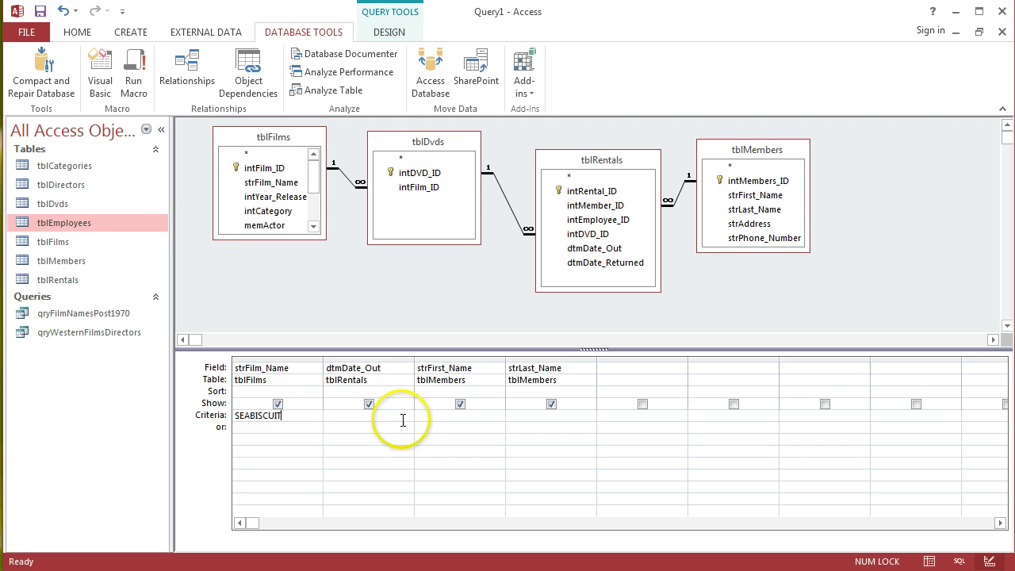
click(388, 31)
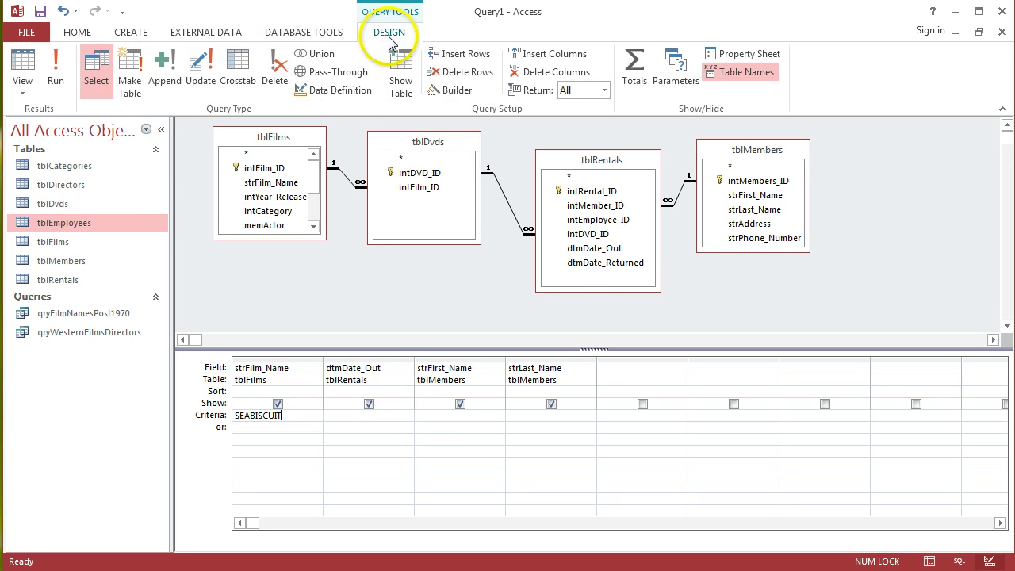
click(56, 71)
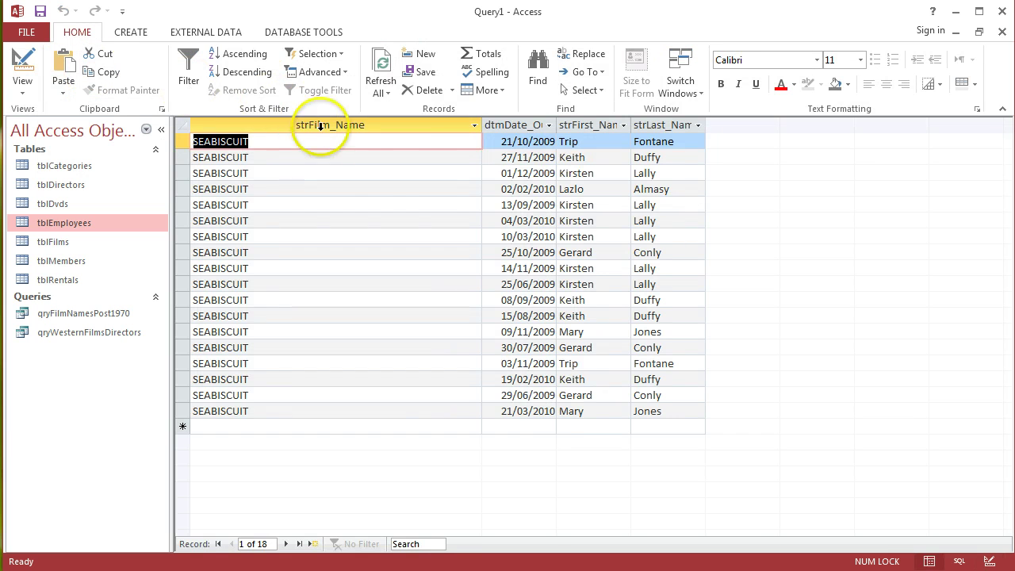
Narrow the strFilm_Name column and widen the dtmDate_Out, strFirst_Name and strLast_Name columns in the query results to fit their headings
drag(481, 124, 389, 119)
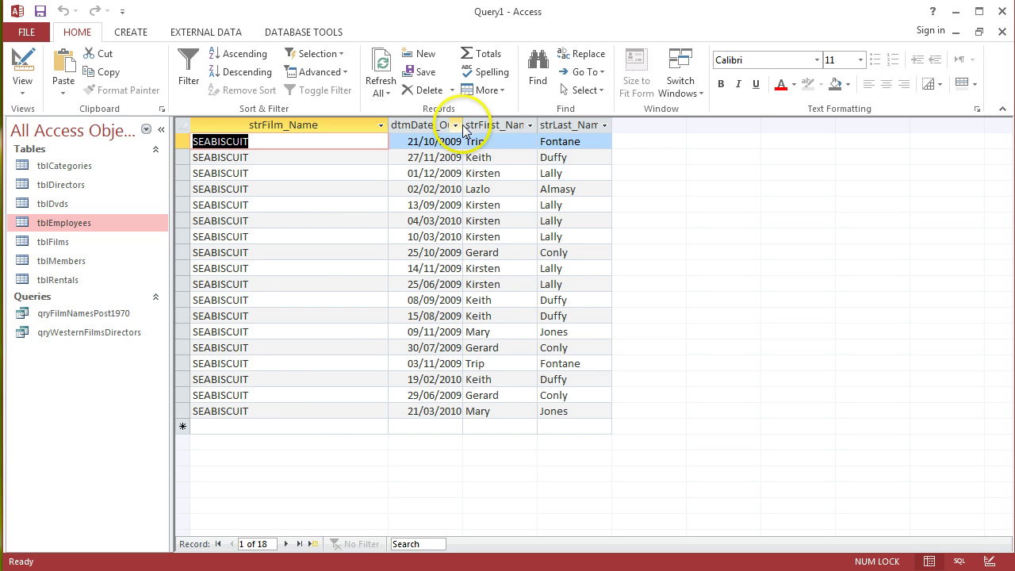
drag(463, 124, 492, 124)
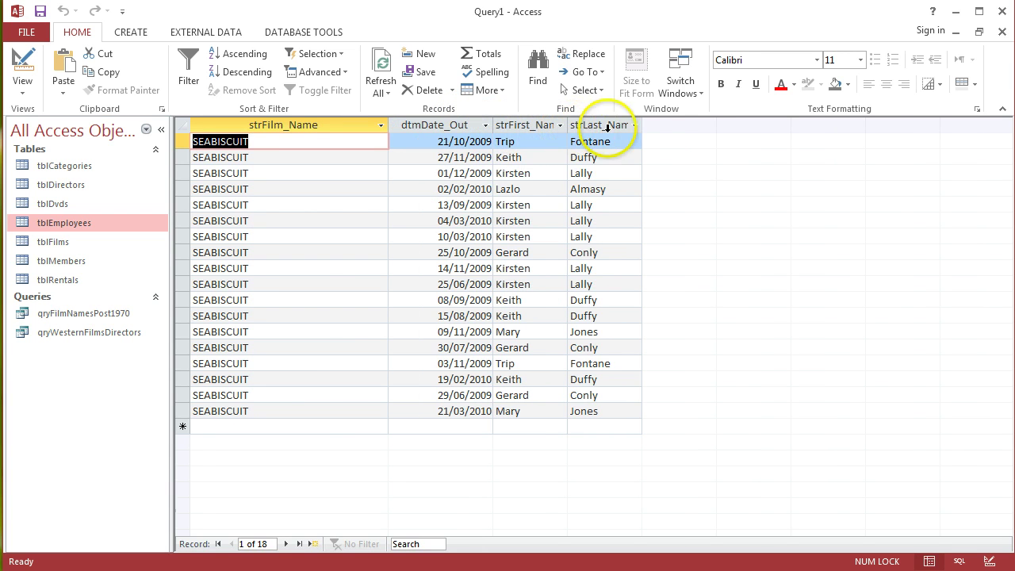
drag(641, 126, 652, 125)
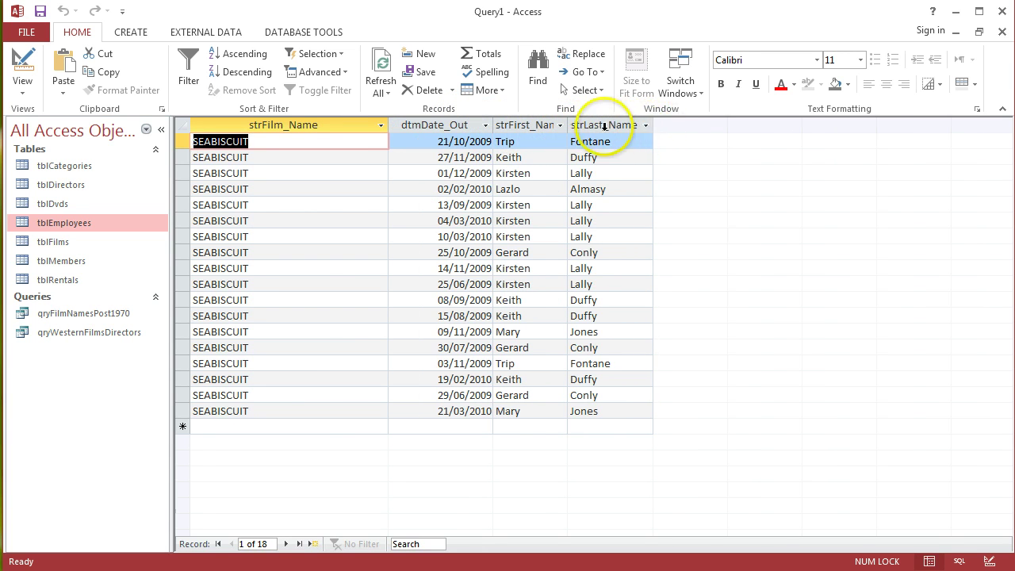
double_click(576, 130)
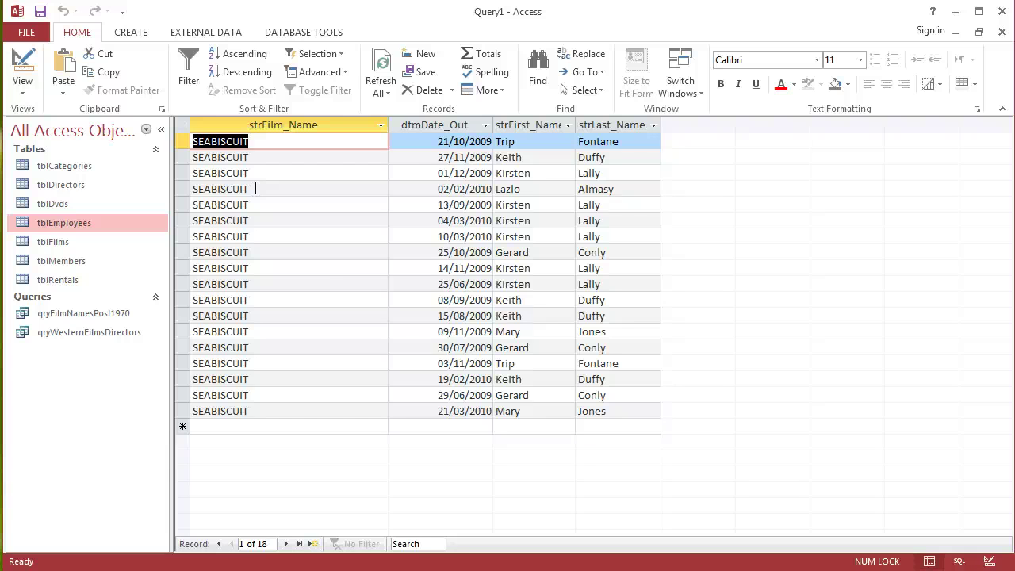
Return to the query design and re-enter the quotation marks around the SEABISCUIT criterion under strFilm_Name
click(19, 62)
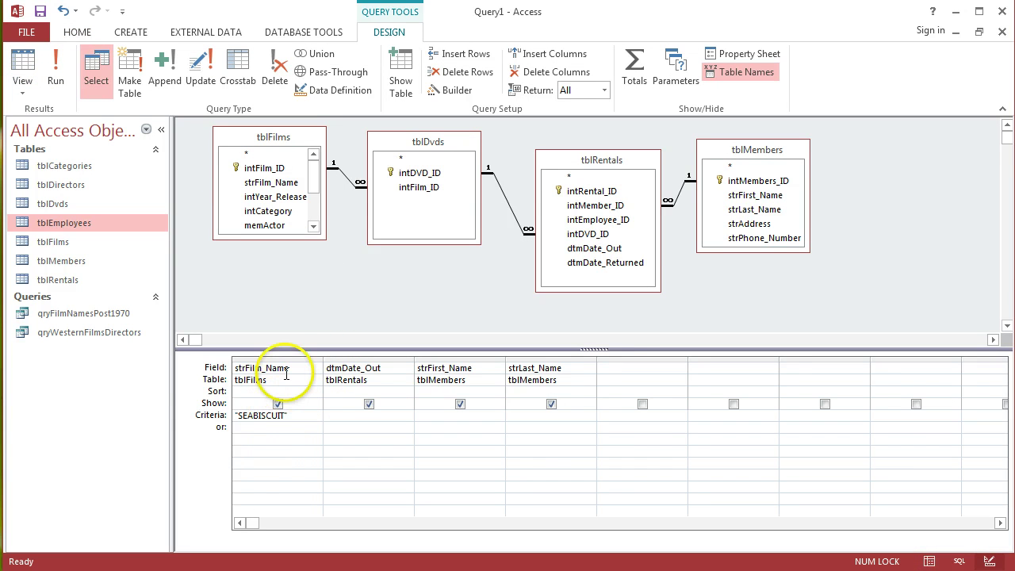
click(304, 418)
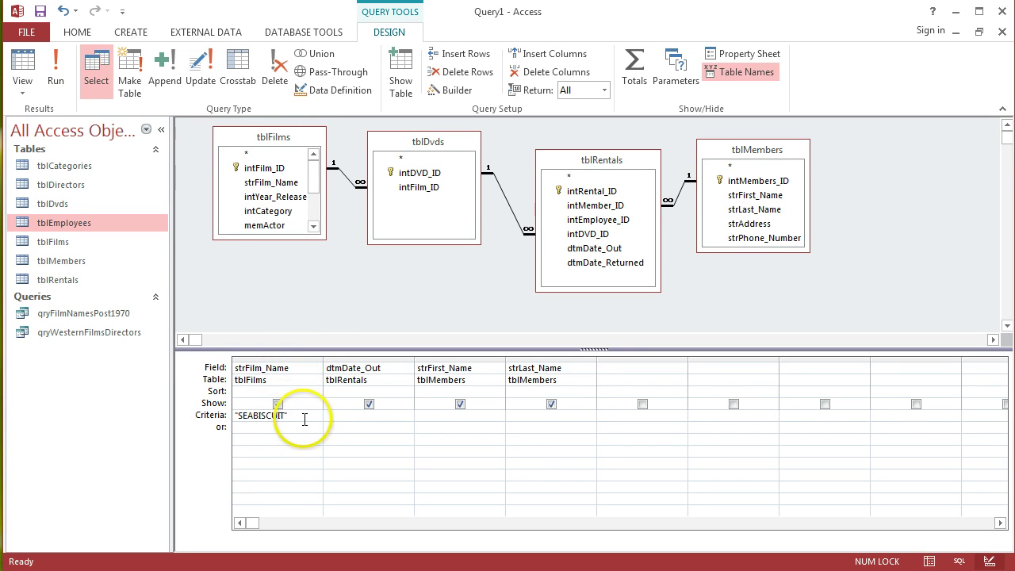
key(BackSpace)
key(Home)
key(Delete)
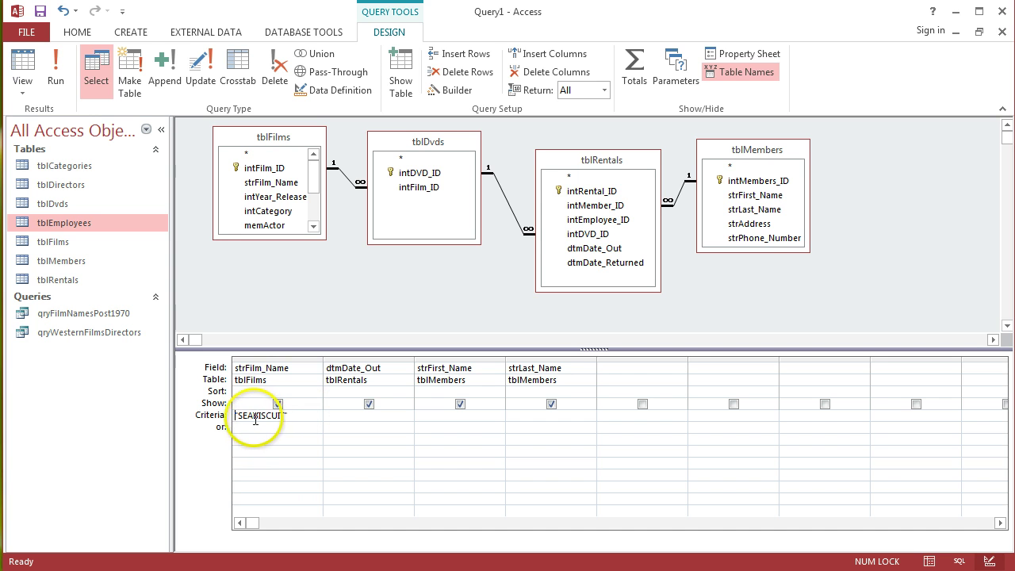
text(")
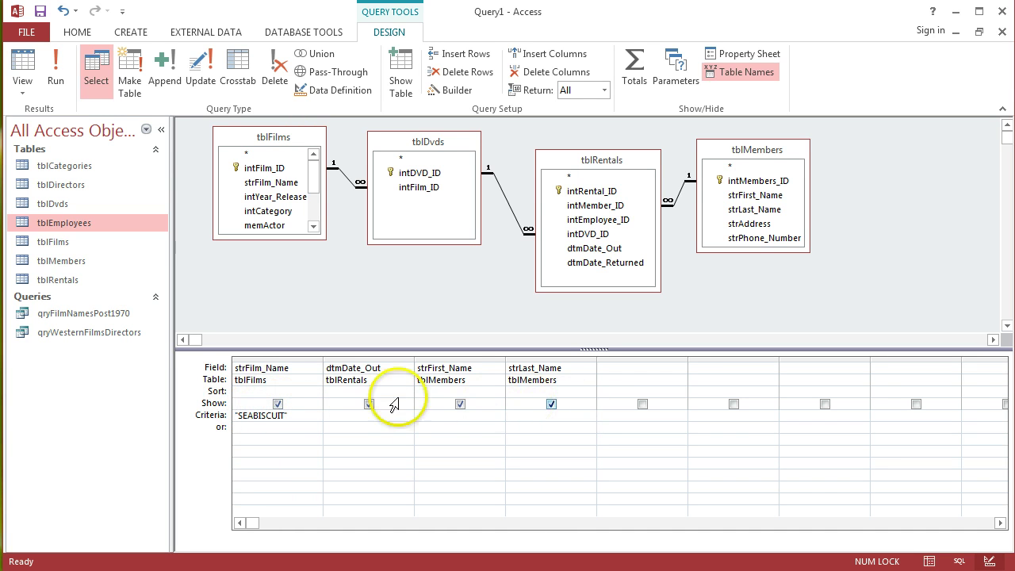
Hide the strFilm_Name field from the query output, checking the result by running the query before returning to its design
click(277, 404)
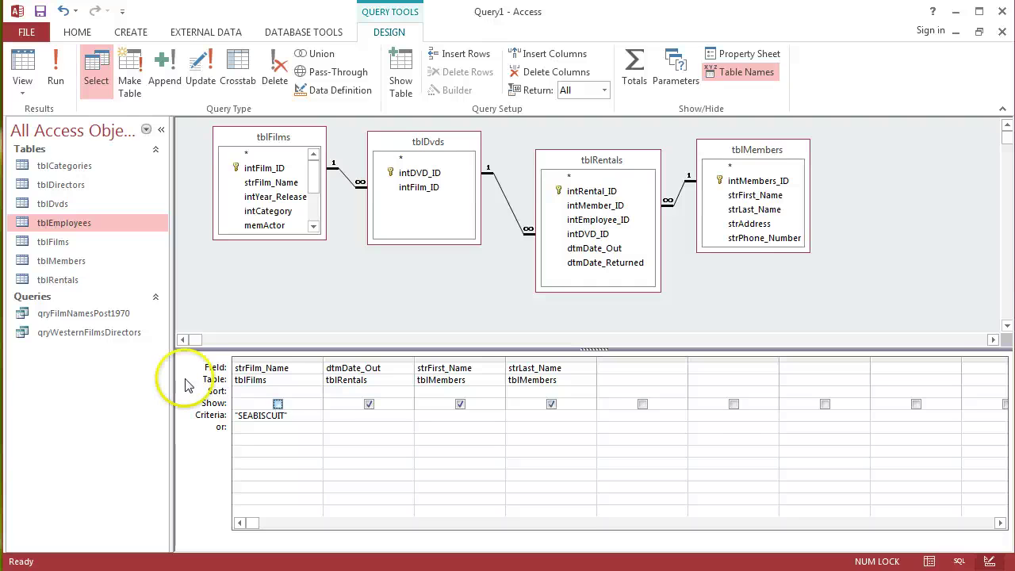
click(56, 73)
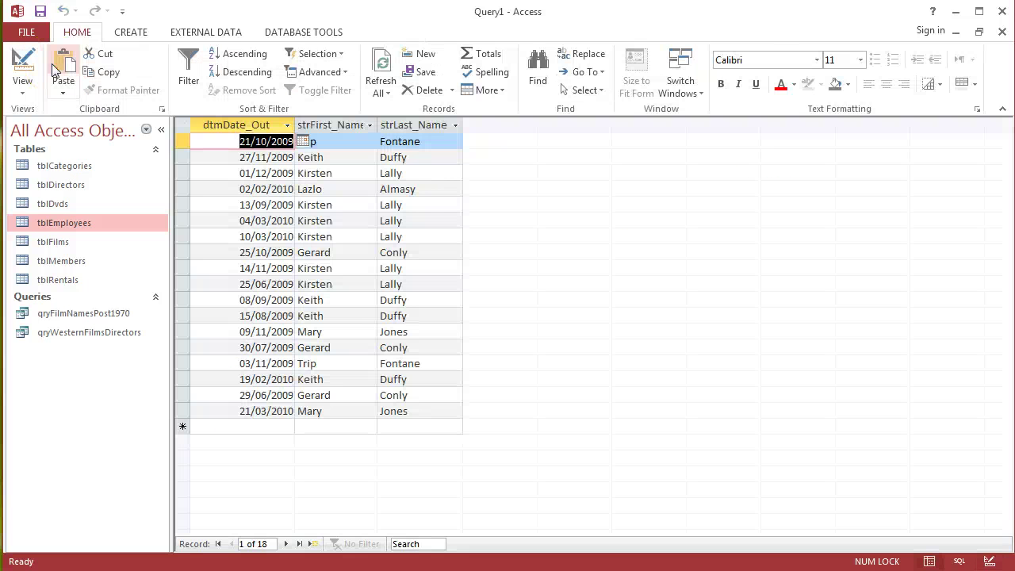
click(601, 242)
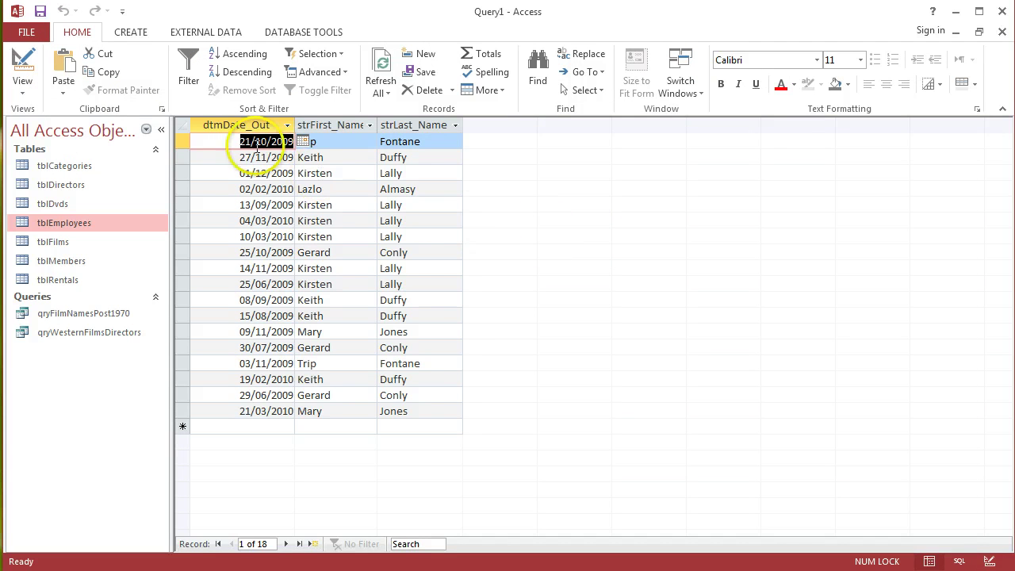
click(24, 63)
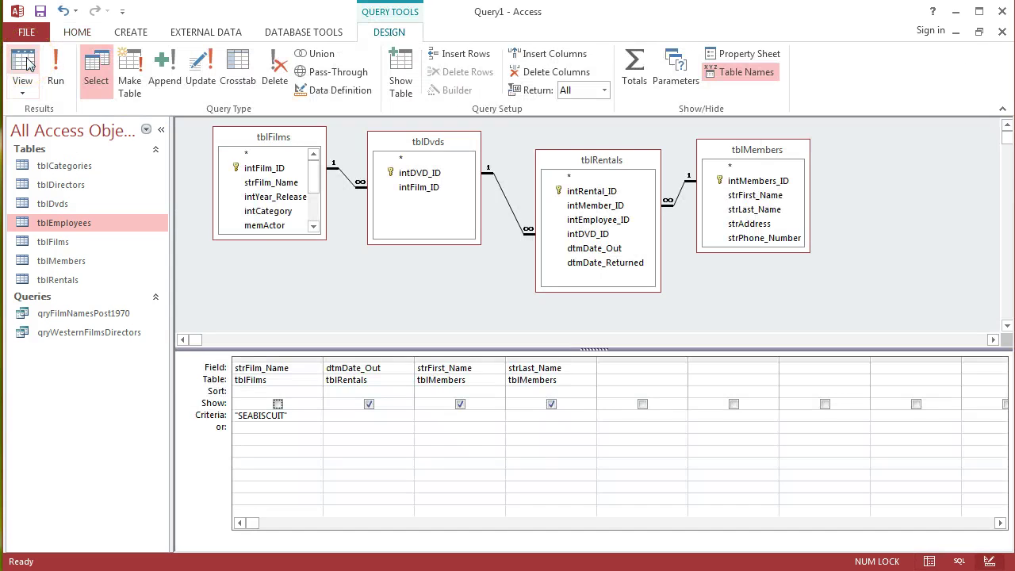